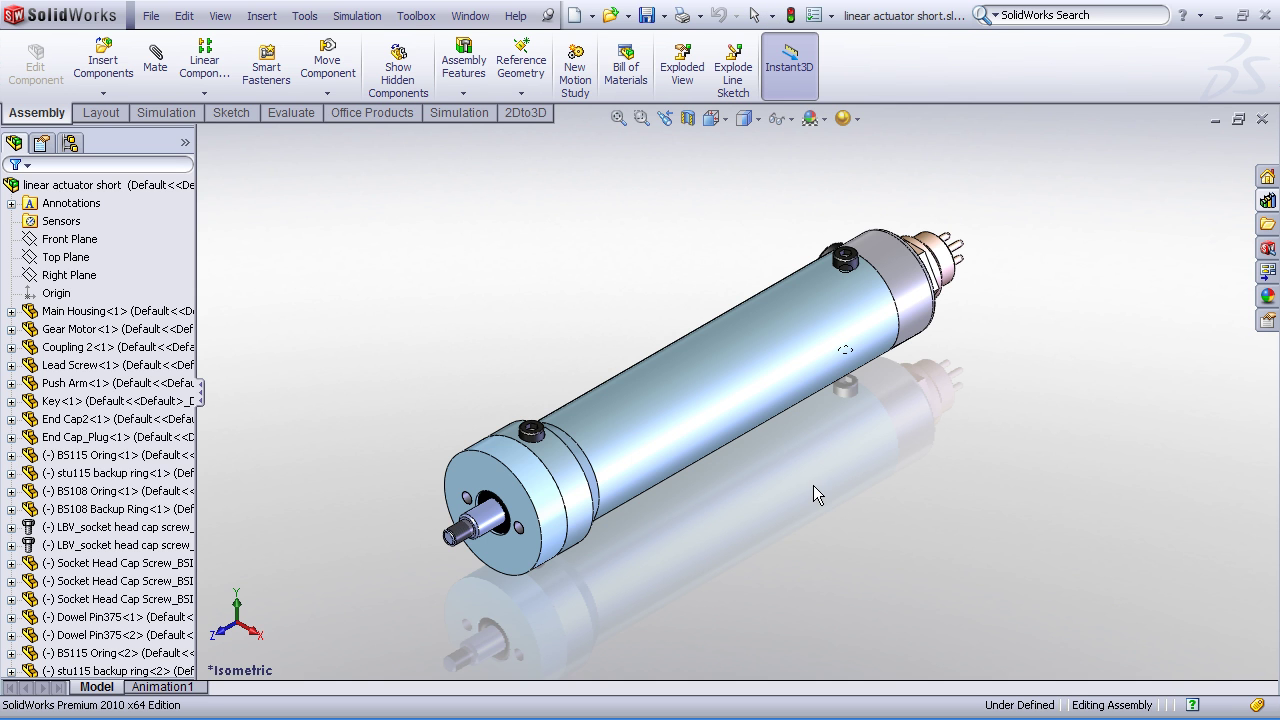
Step: Inspect the assembly with a section cut along the Top Plane, then restore the uncut model
middle_drag(813, 485, 815, 474)
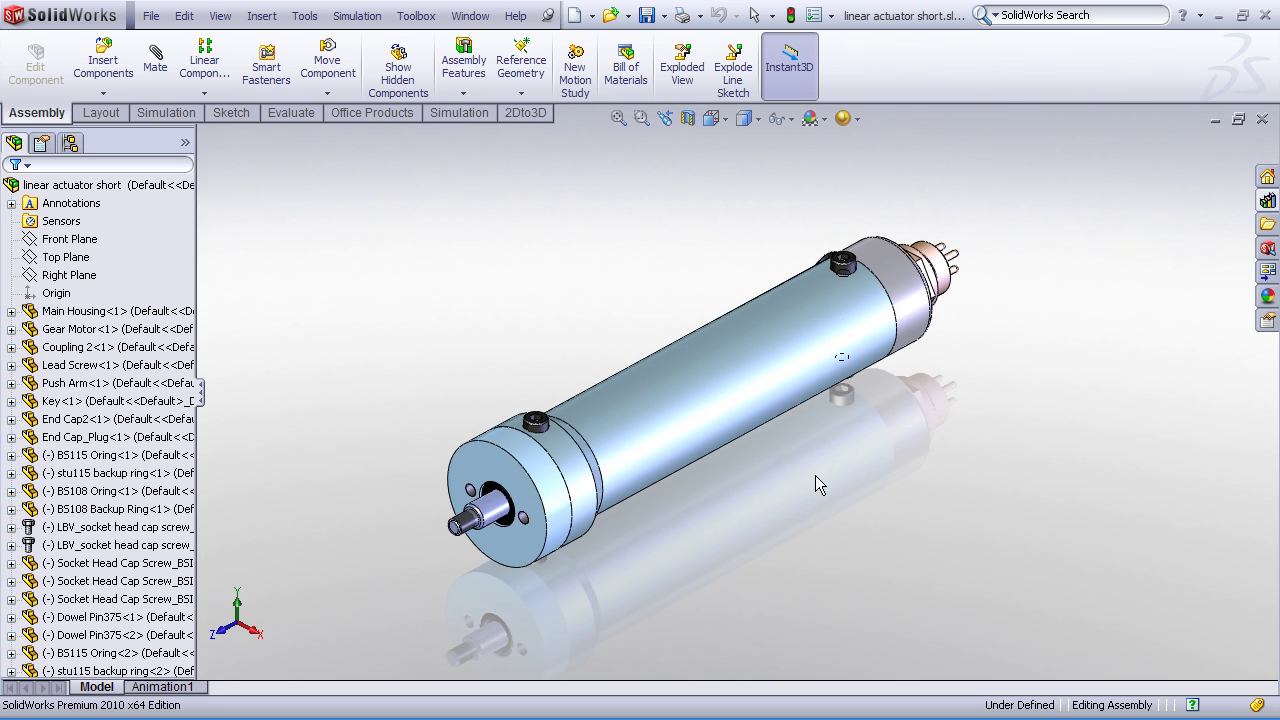
key(Escape)
click(688, 118)
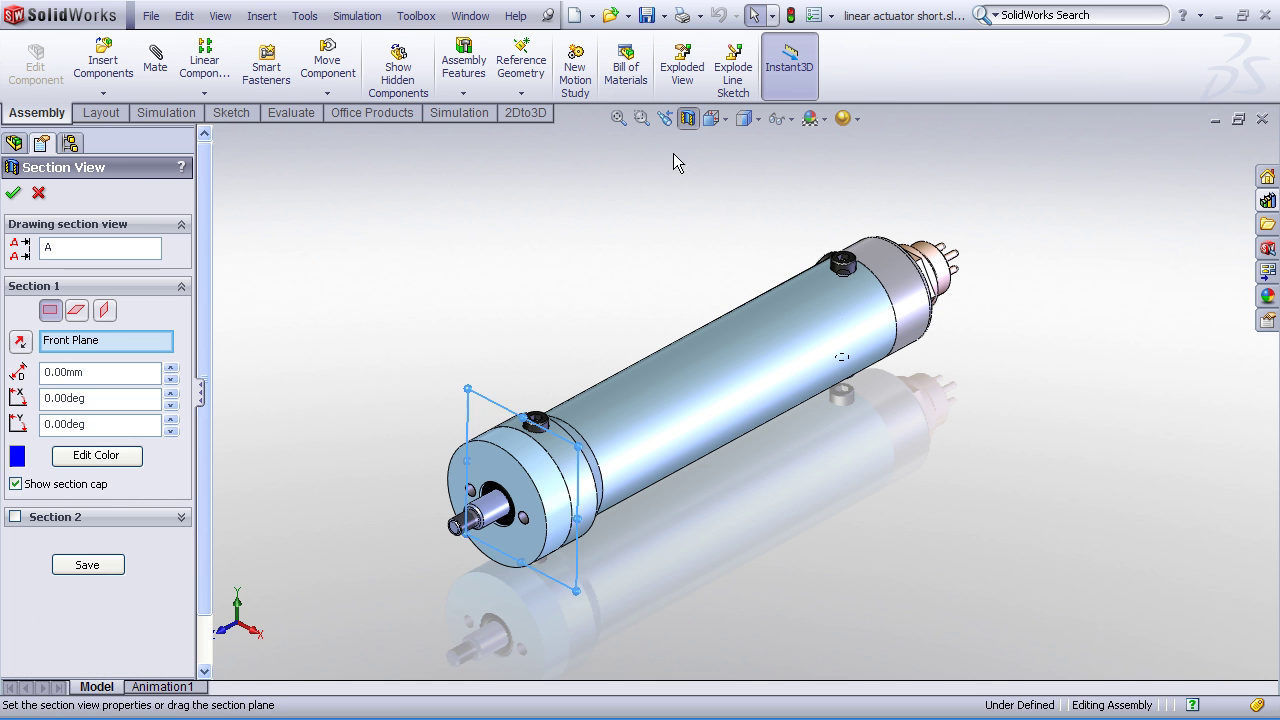
click(77, 311)
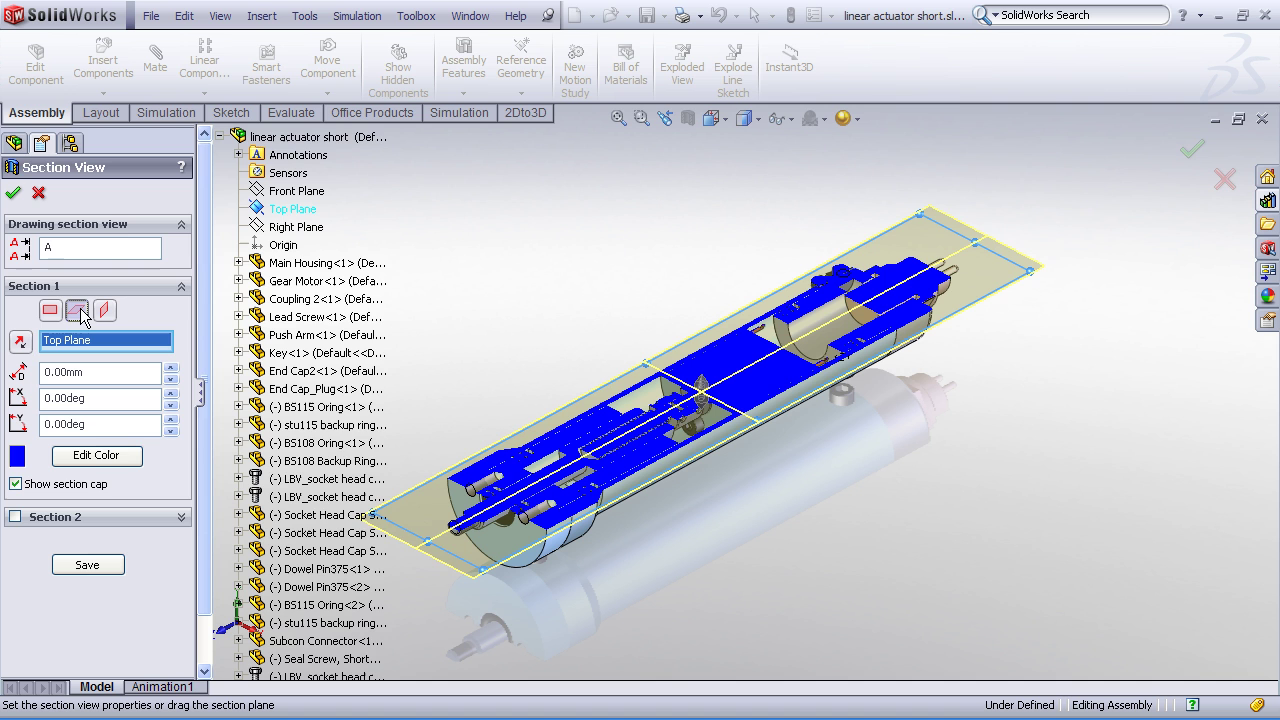
click(38, 192)
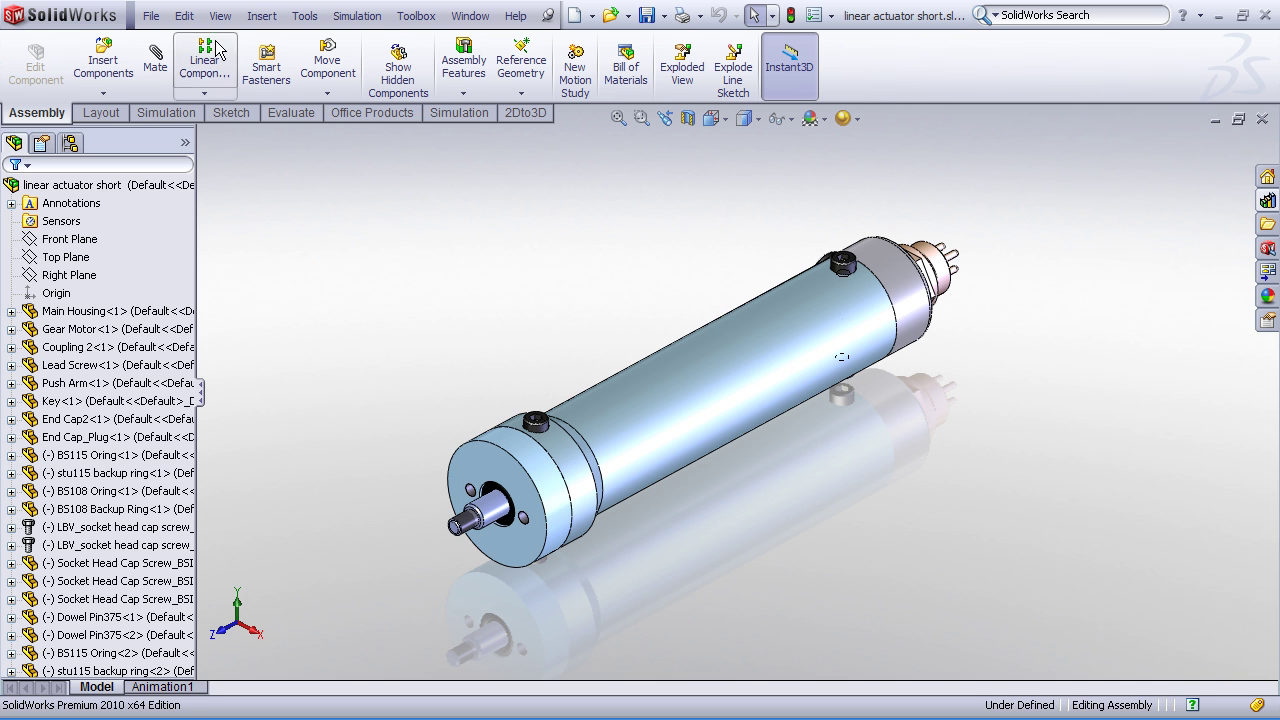
Step: Save the assembly as part linear actuator short.SLDPRT with exterior components, replacing the existing file
click(150, 16)
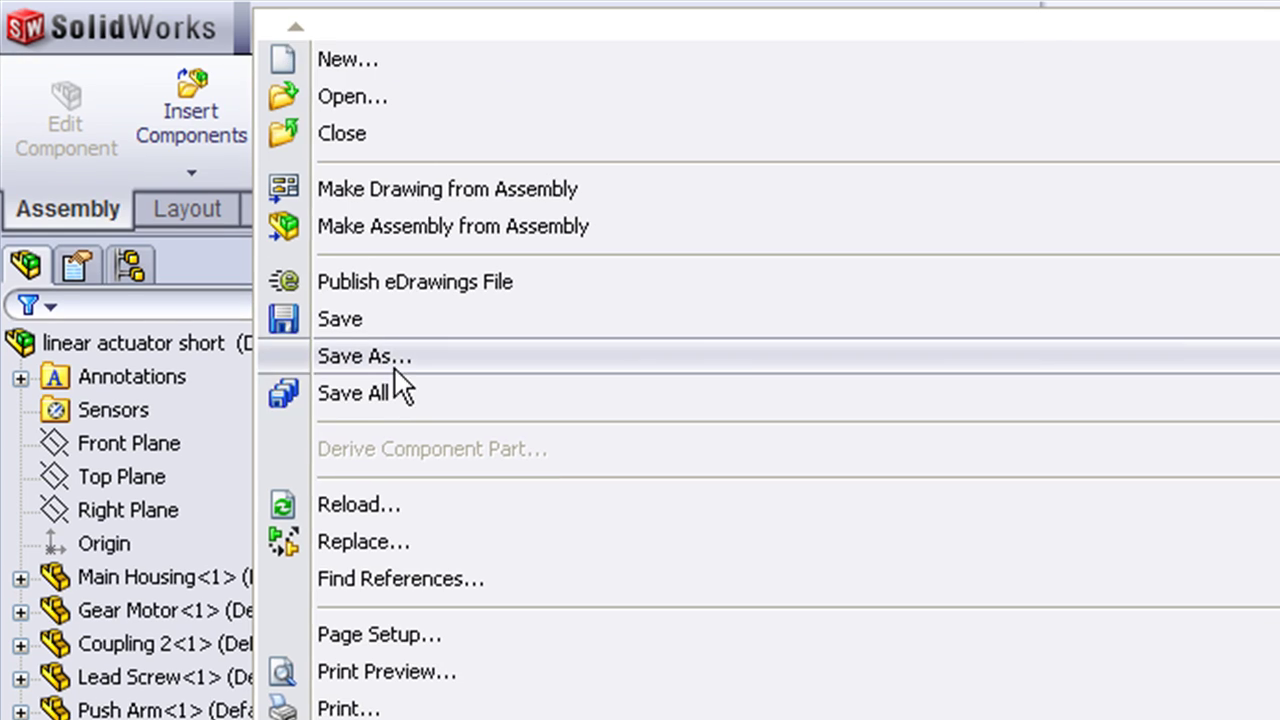
click(395, 355)
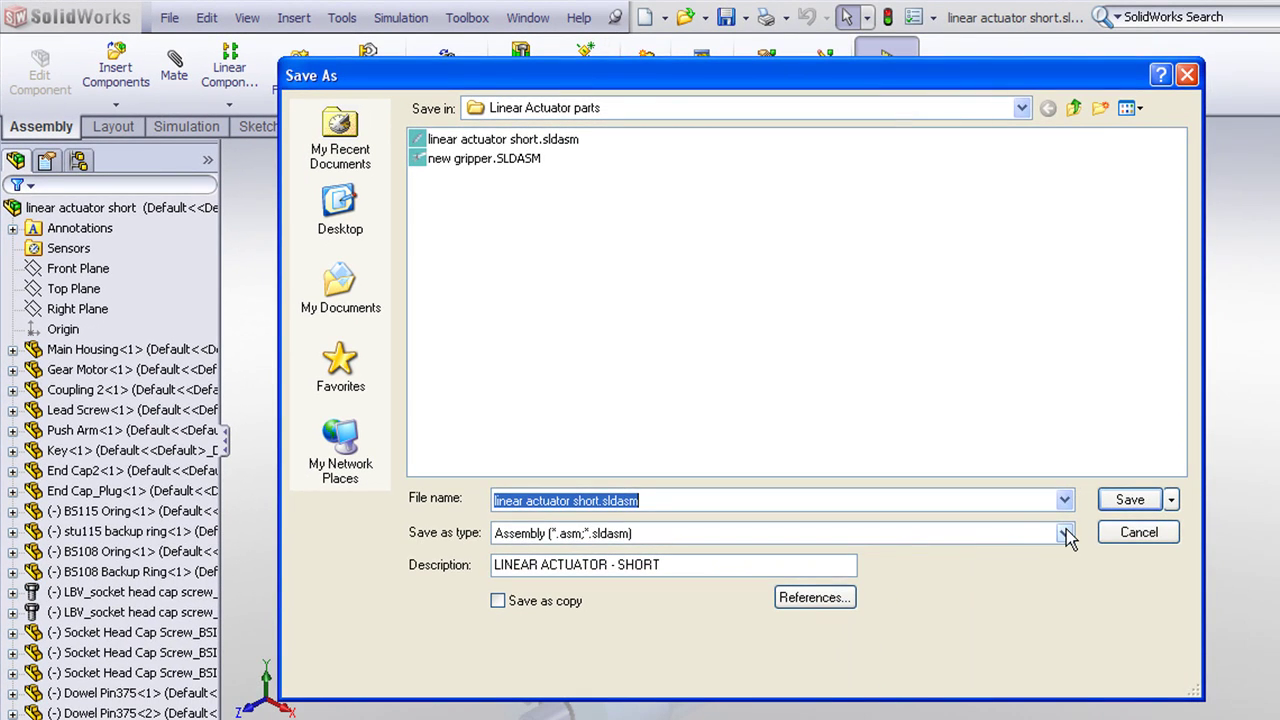
click(1253, 628)
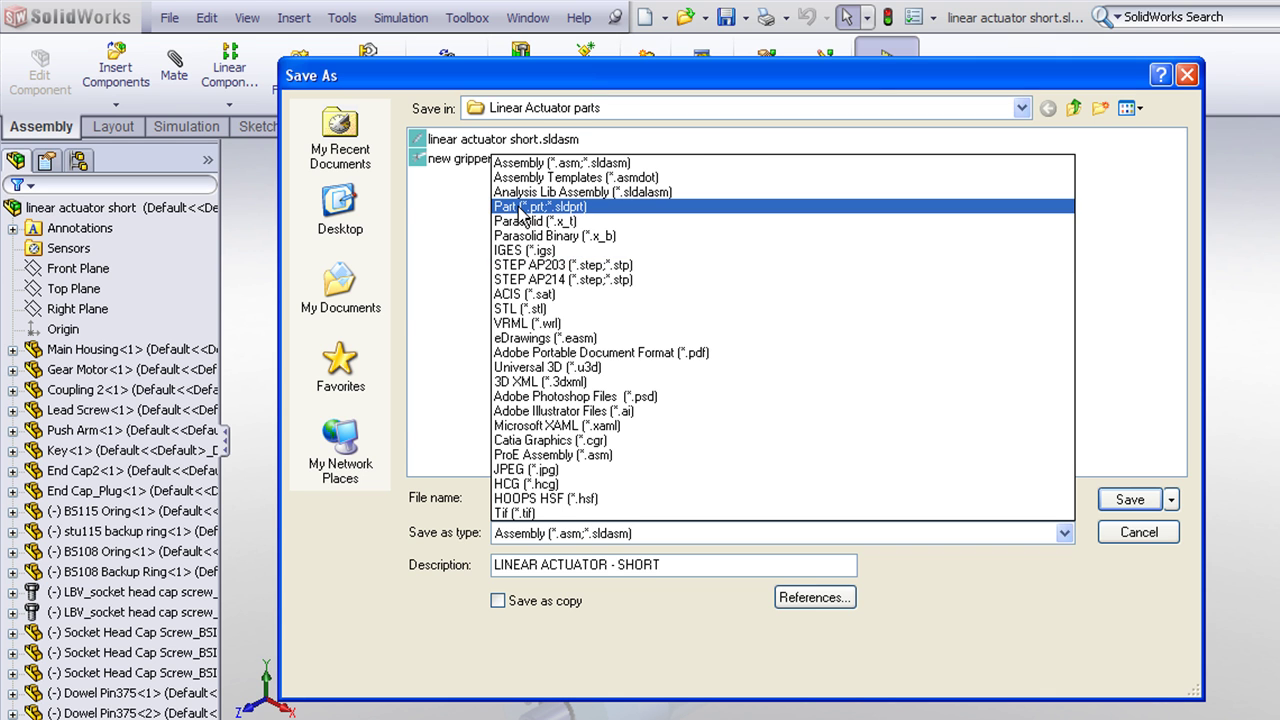
click(520, 208)
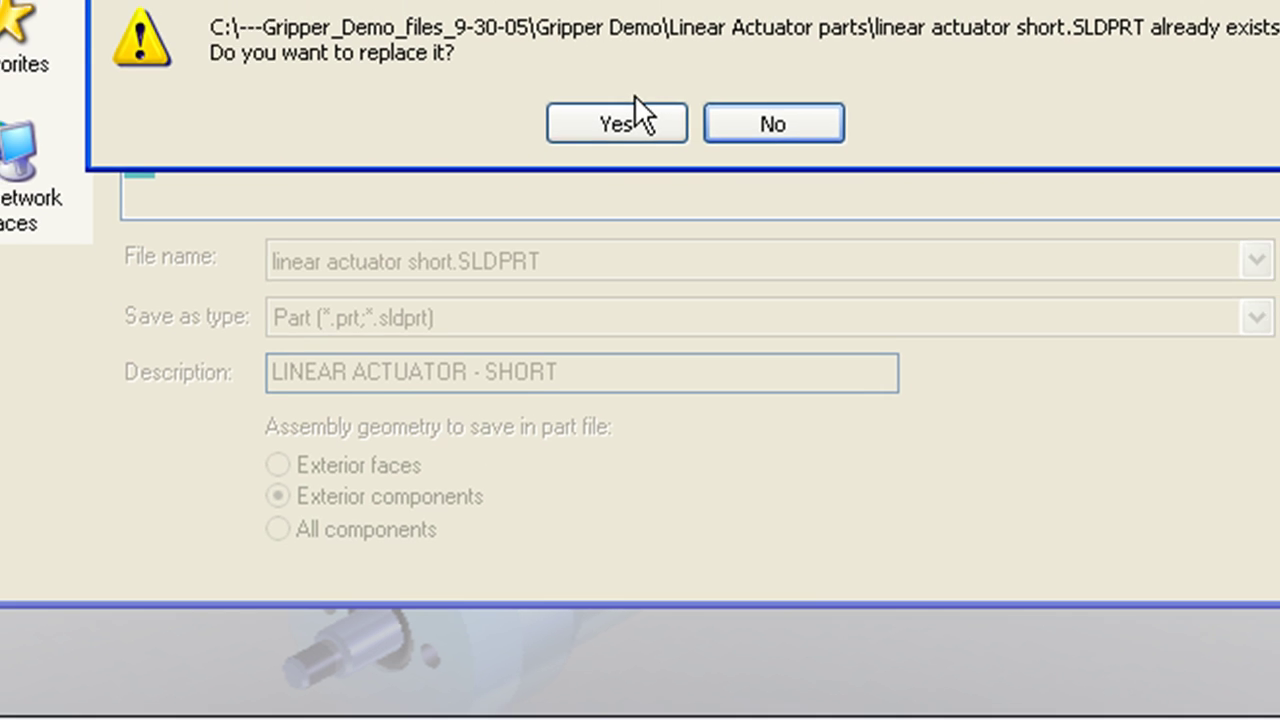
click(634, 110)
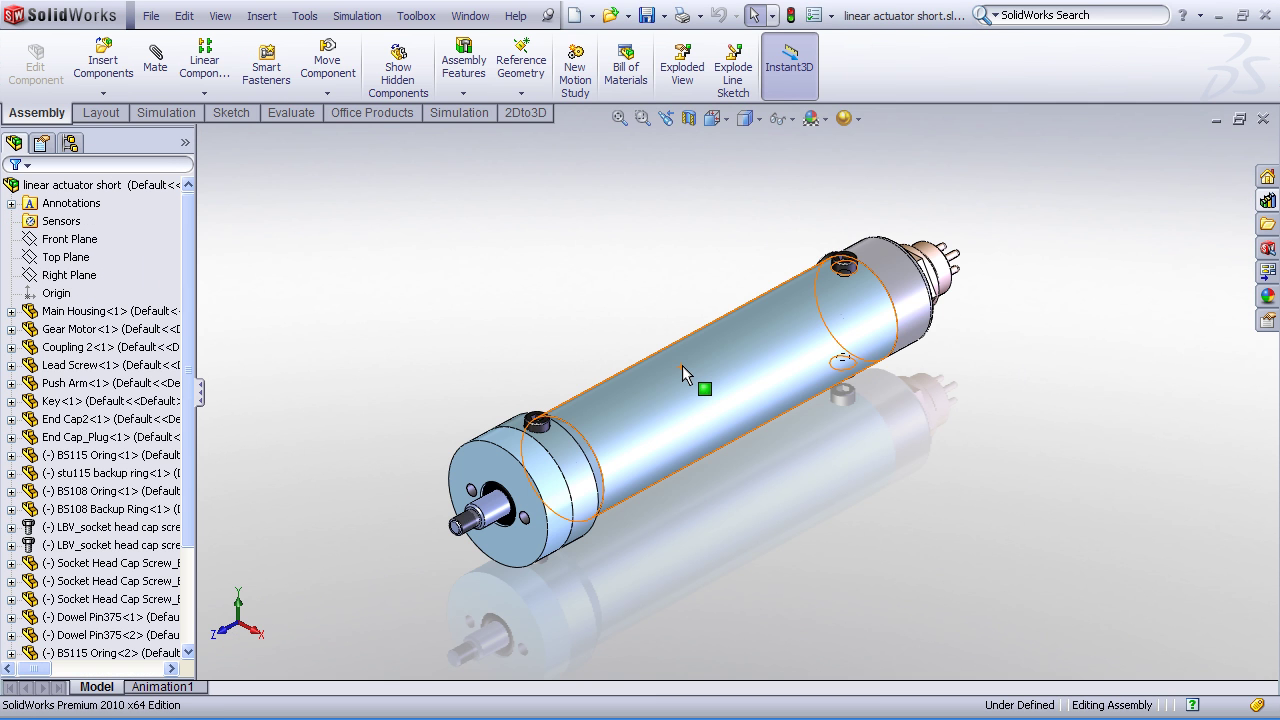
Step: Open the part linear actuator short.SLDPRT, declining FeatureWorks feature recognition
click(609, 17)
click(670, 475)
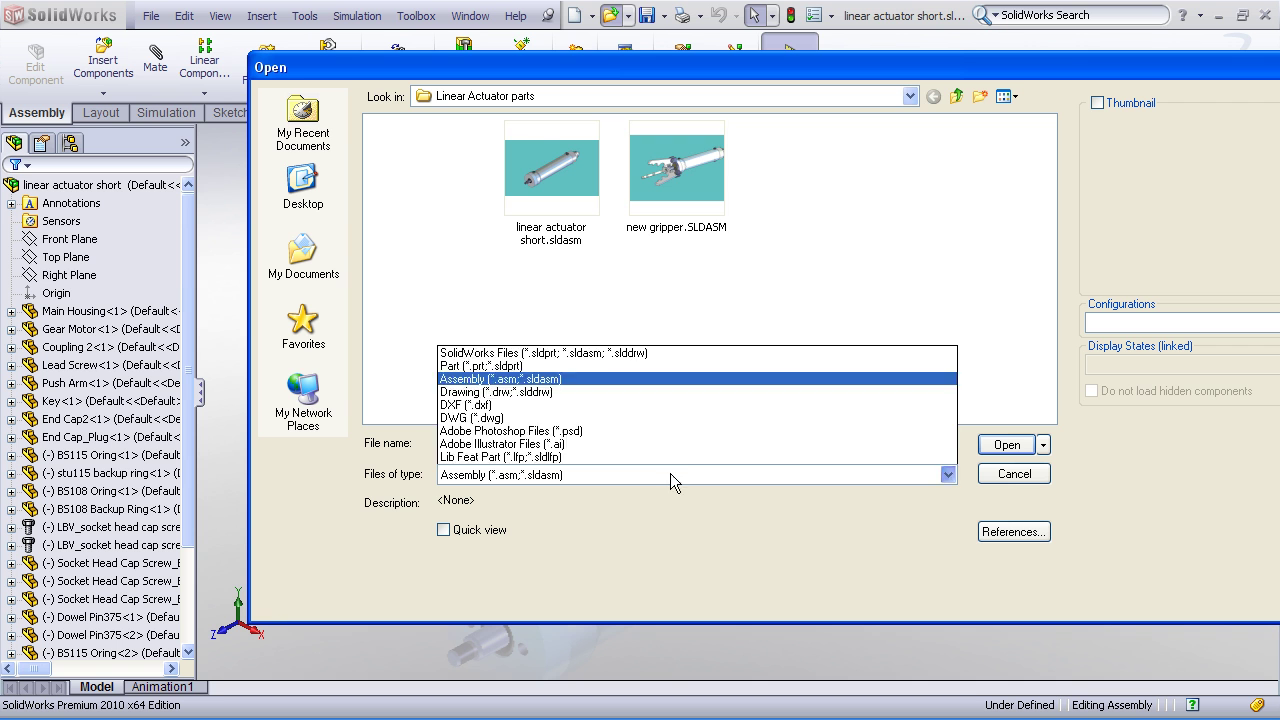
click(558, 65)
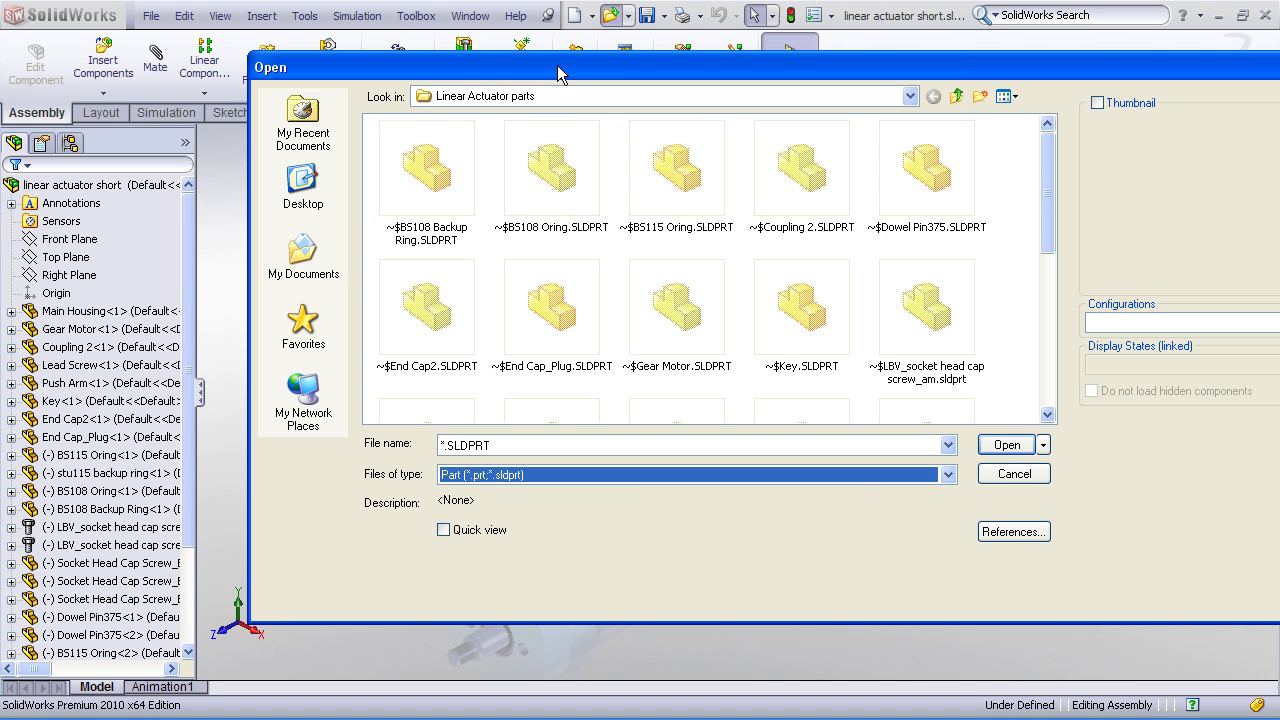
drag(1045, 182, 1030, 259)
double_click(812, 262)
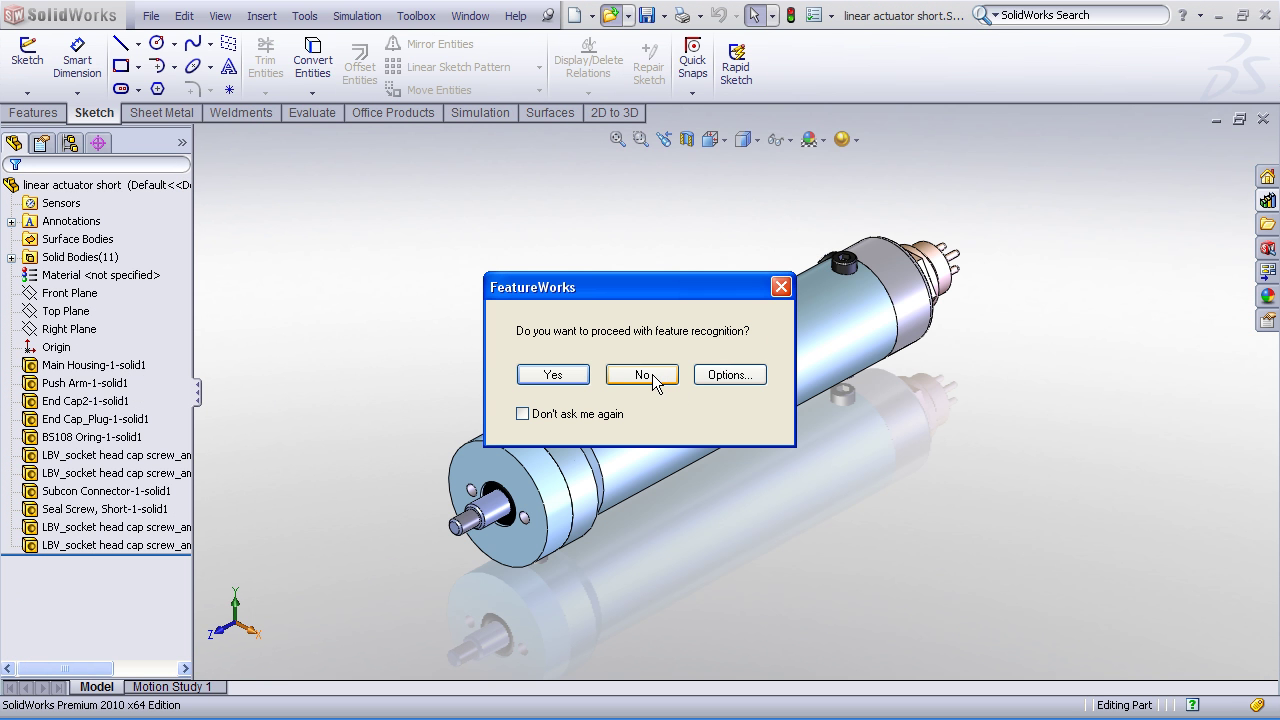
click(652, 377)
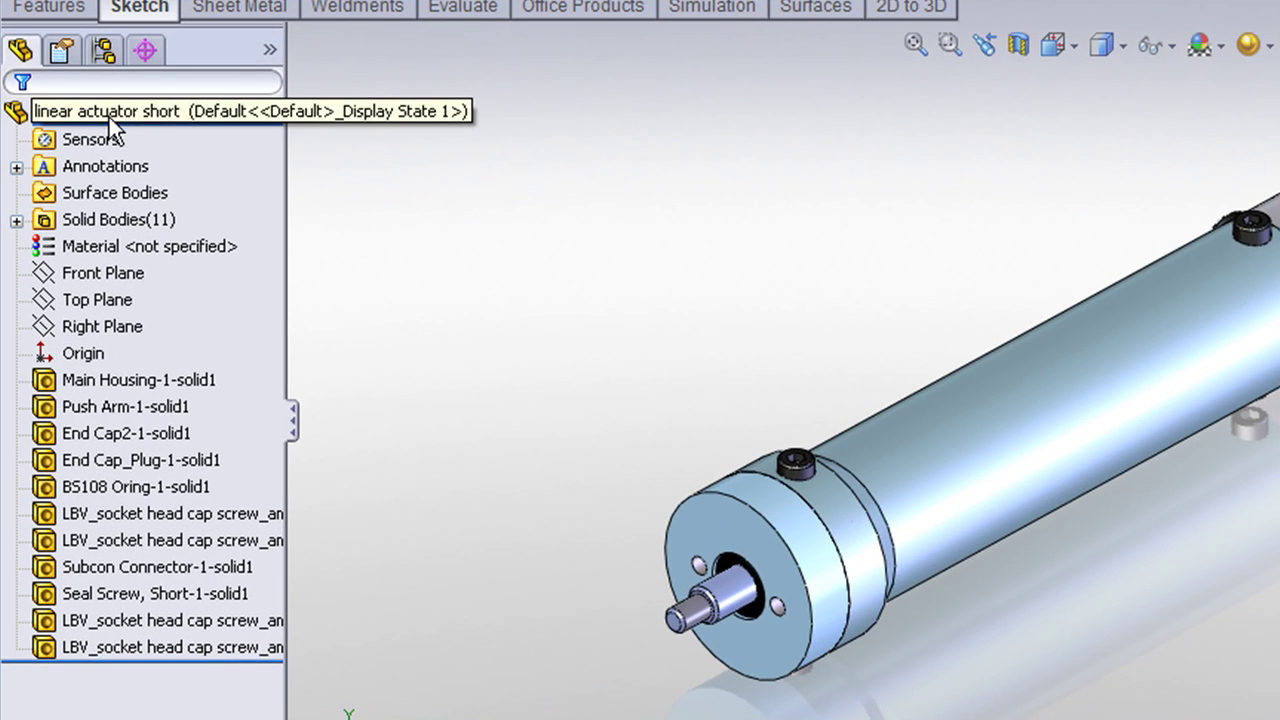
Step: Highlight the BS108 Oring, End Cap_Plug and Push Arm bodies, then clear the selection
click(128, 488)
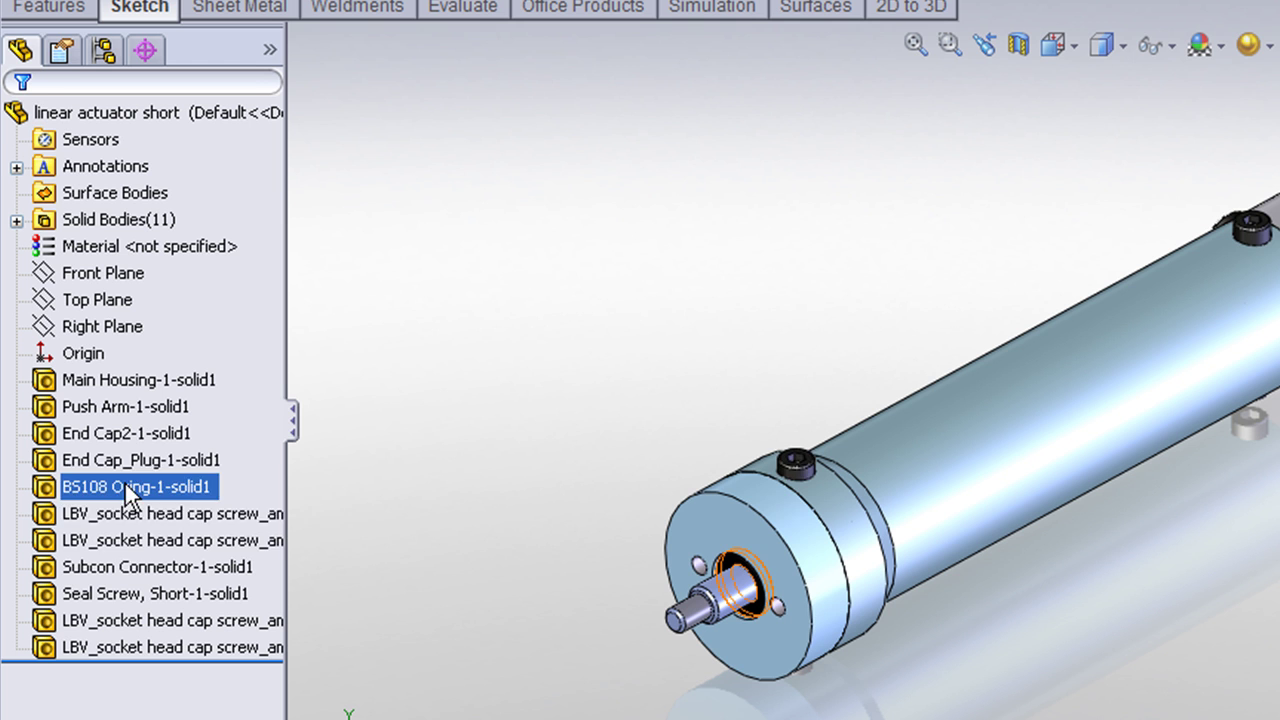
click(128, 458)
click(126, 406)
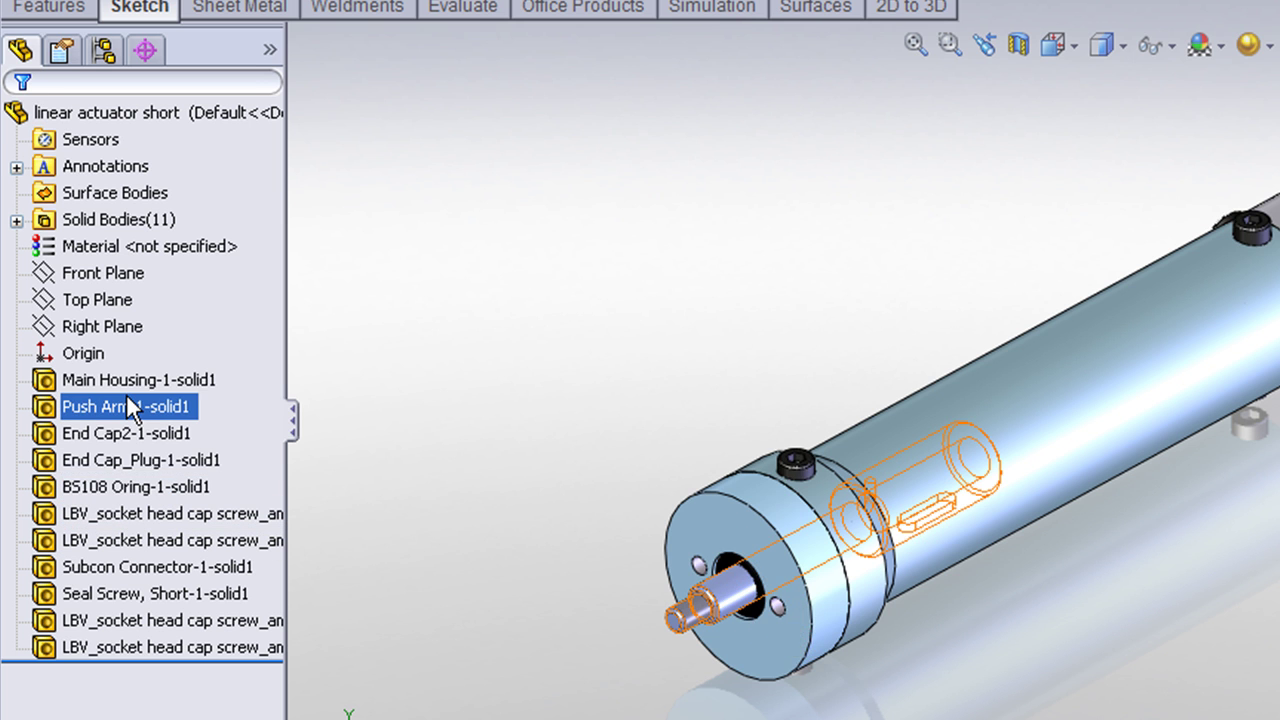
click(160, 460)
click(527, 383)
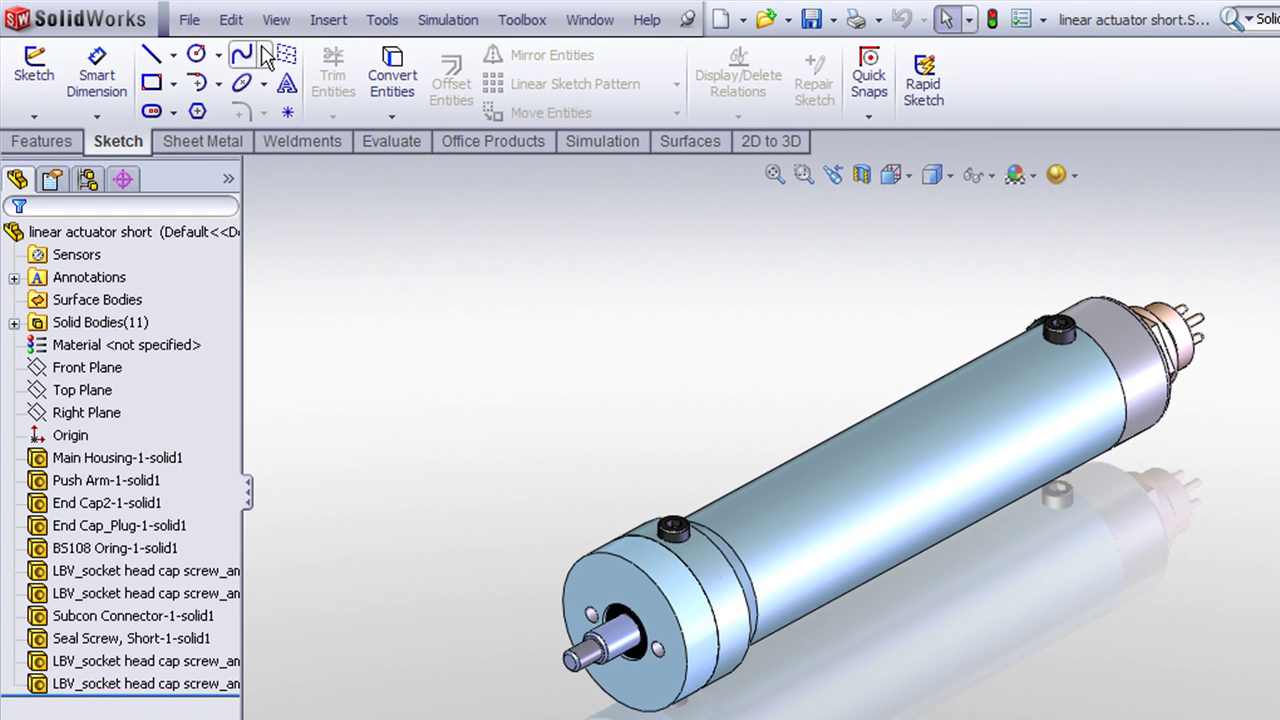
Step: Export the part as linear actuator short.STEP in STEP AP203 format, replacing the existing file
click(189, 19)
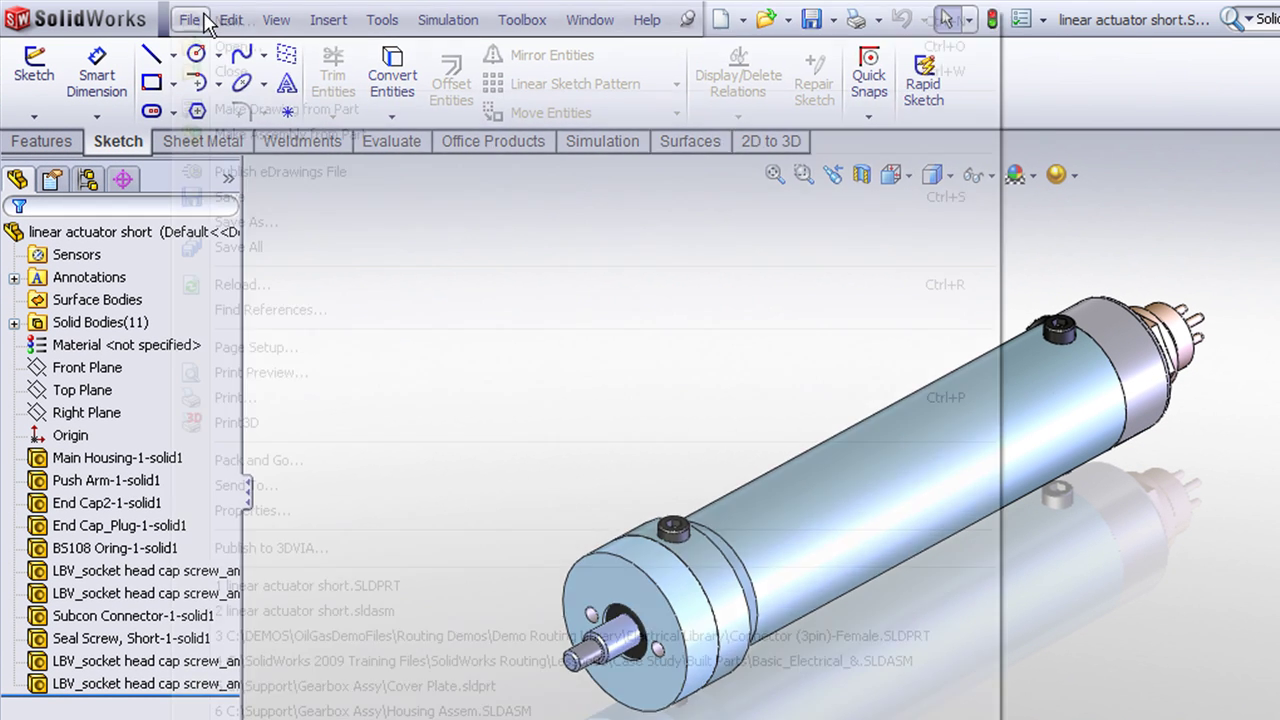
click(262, 226)
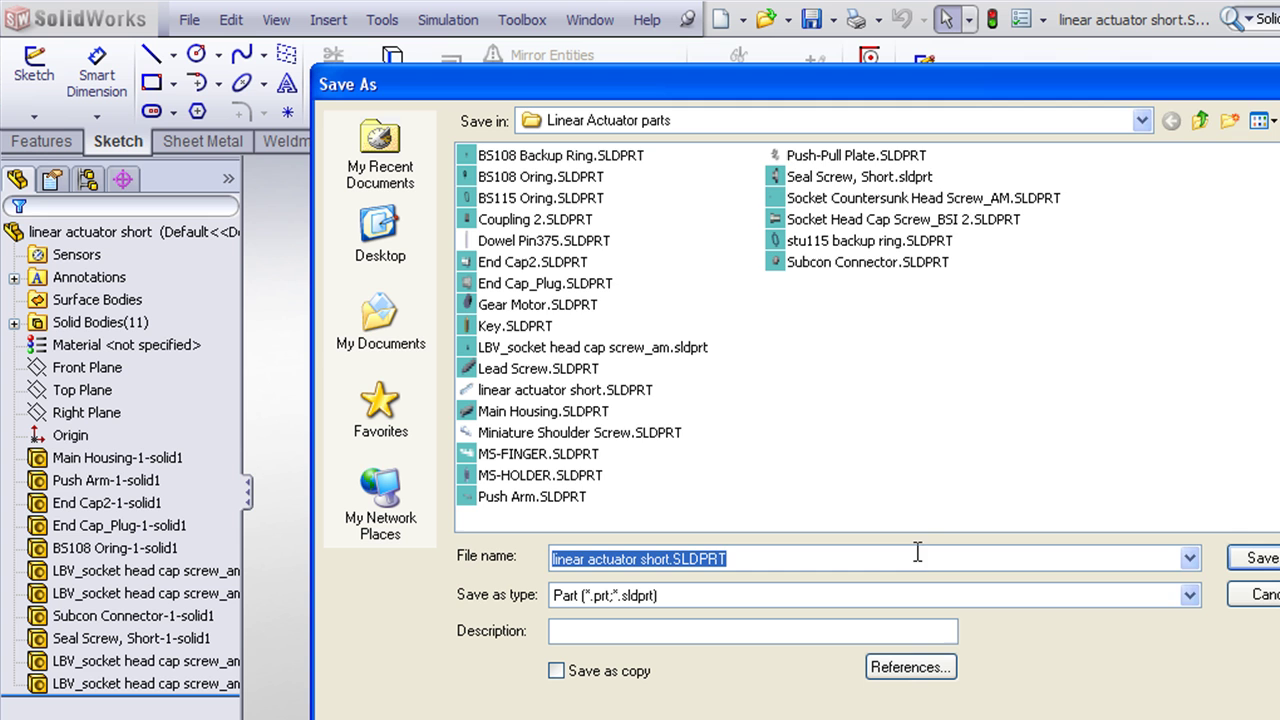
click(1191, 596)
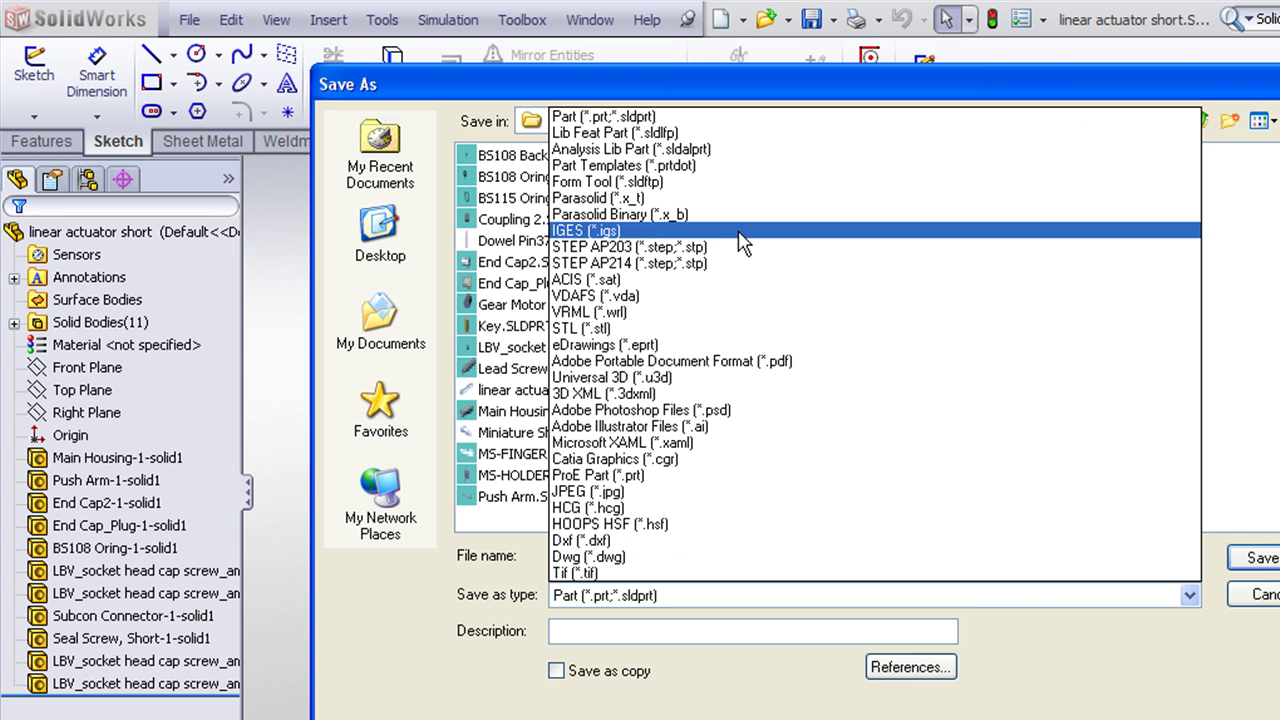
click(676, 248)
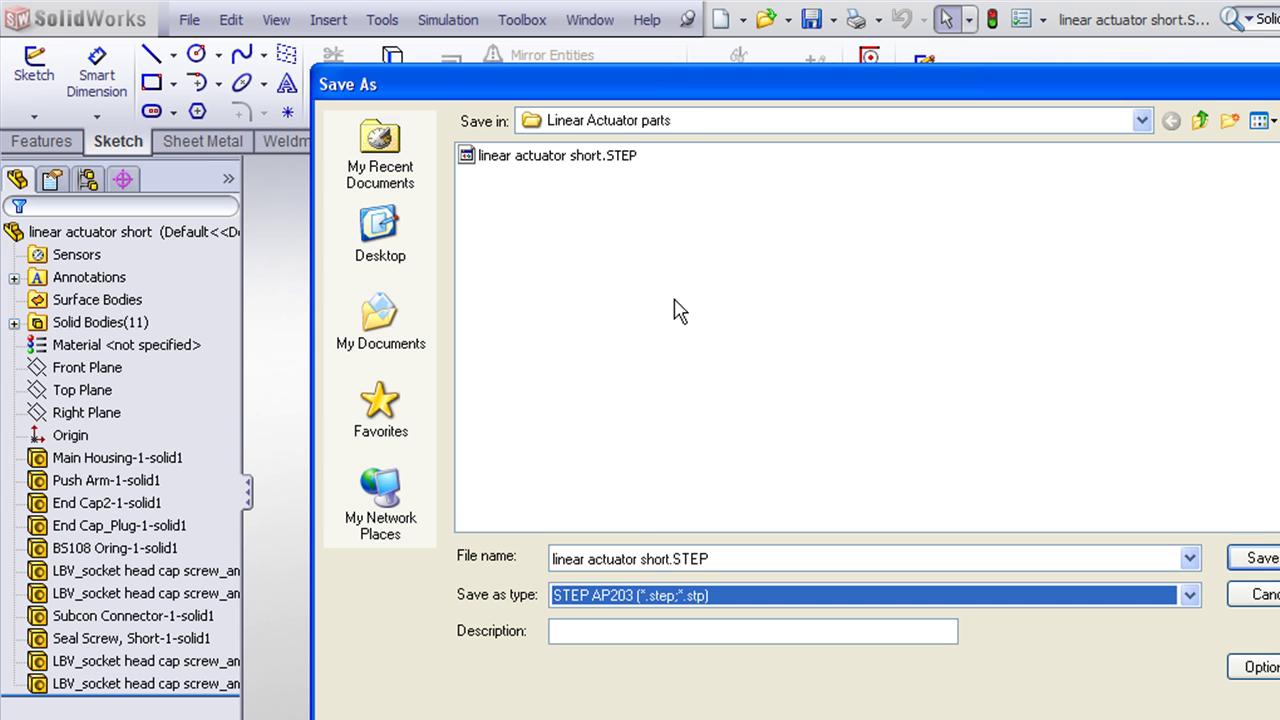
click(1260, 560)
click(808, 470)
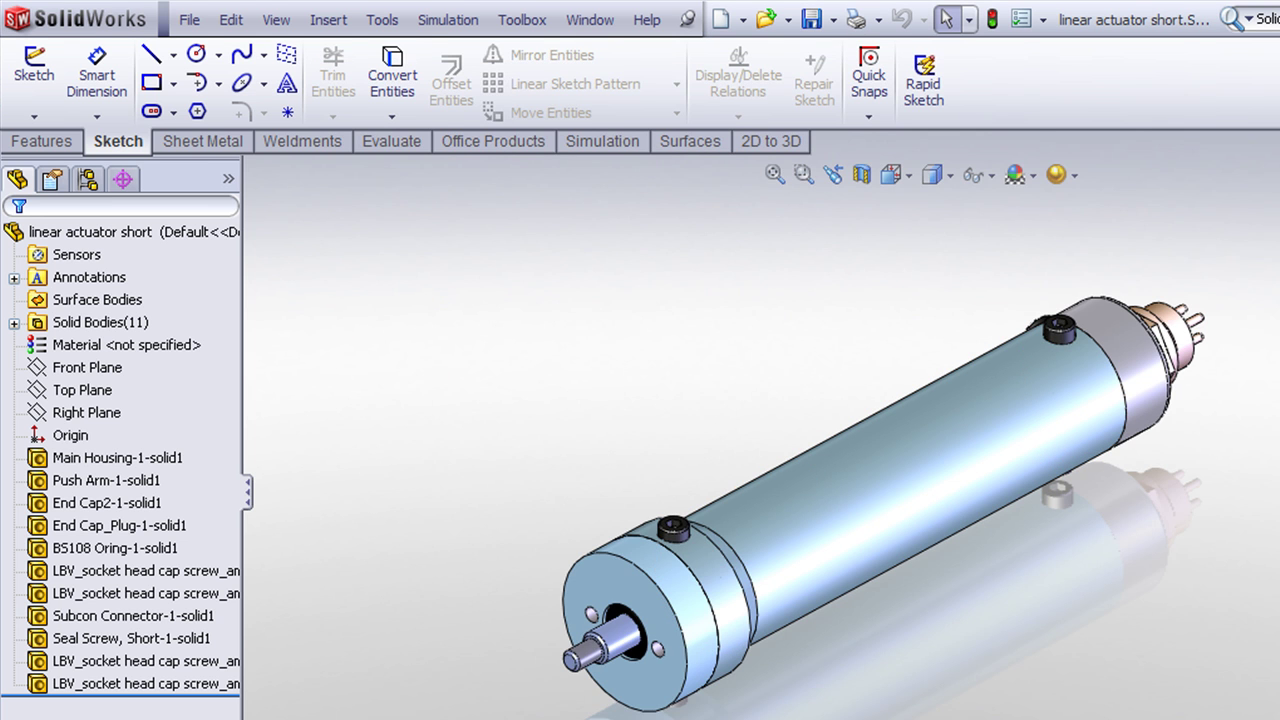
Step: Close the open documents and import linear actuator short.STEP, skipping diagnostics and feature recognition
key(ctrl+Tab)
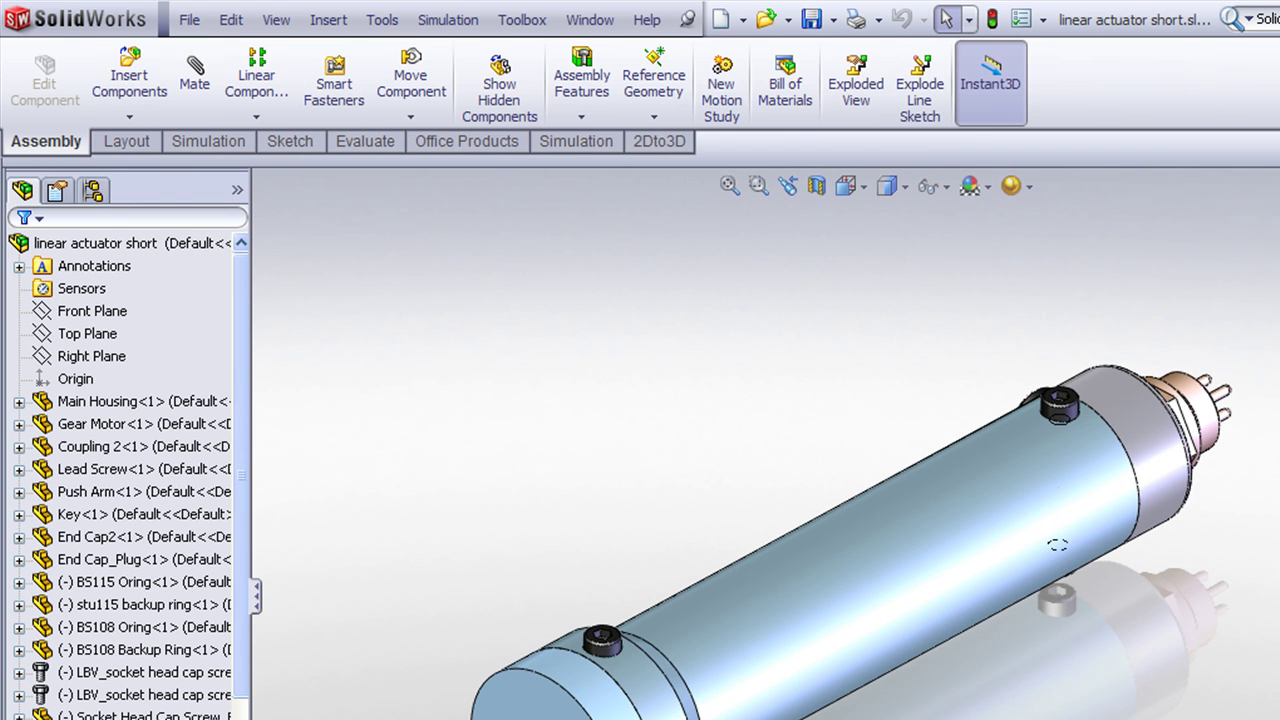
key(ctrl+Tab)
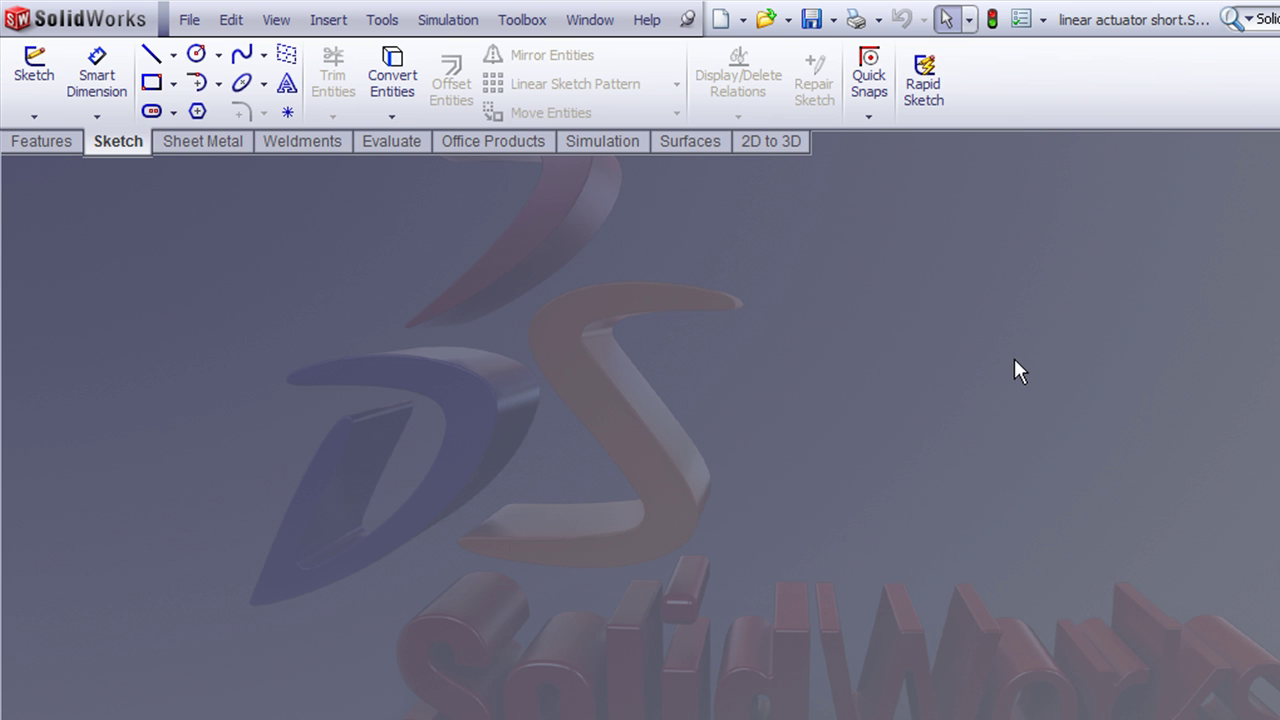
click(766, 19)
click(810, 598)
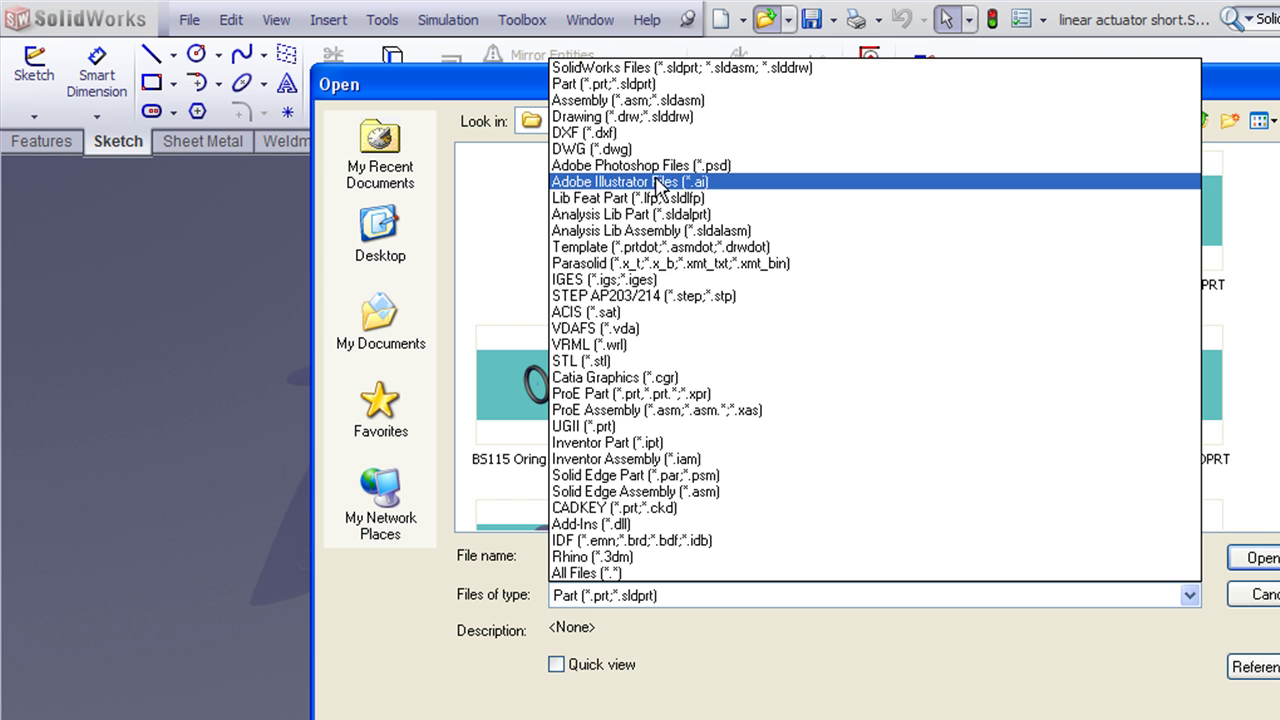
click(655, 300)
click(655, 300)
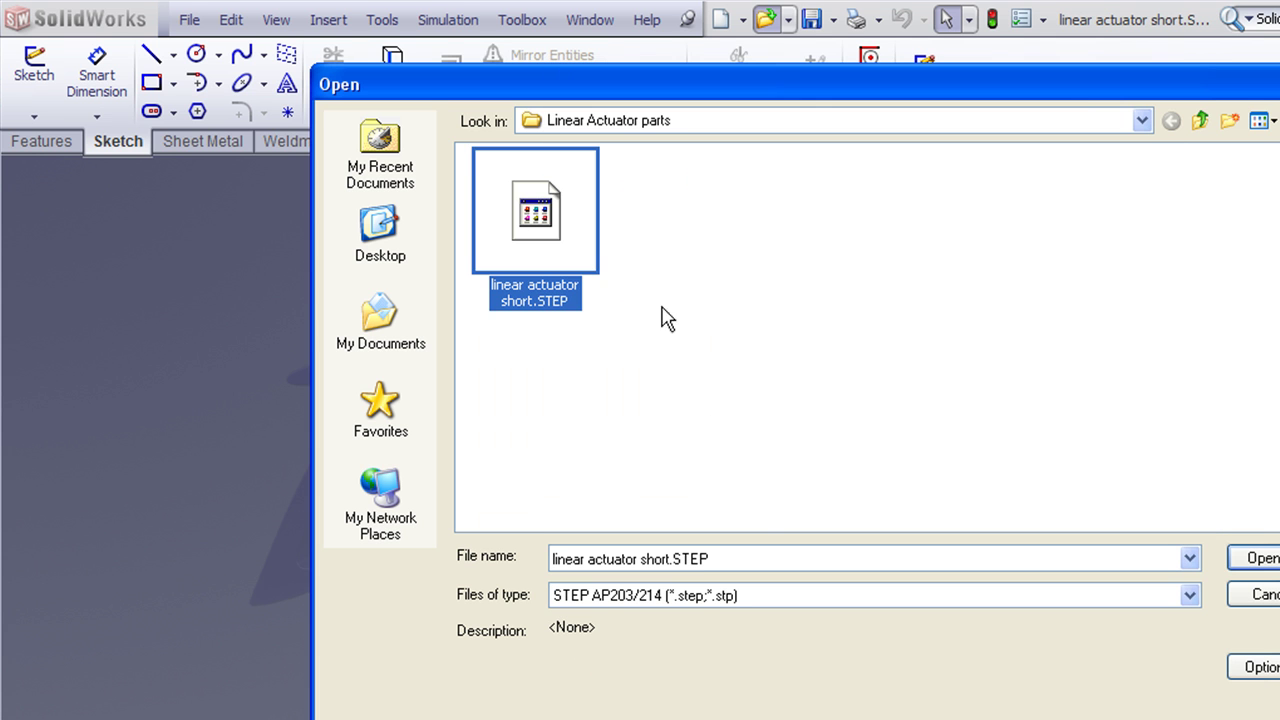
click(1248, 557)
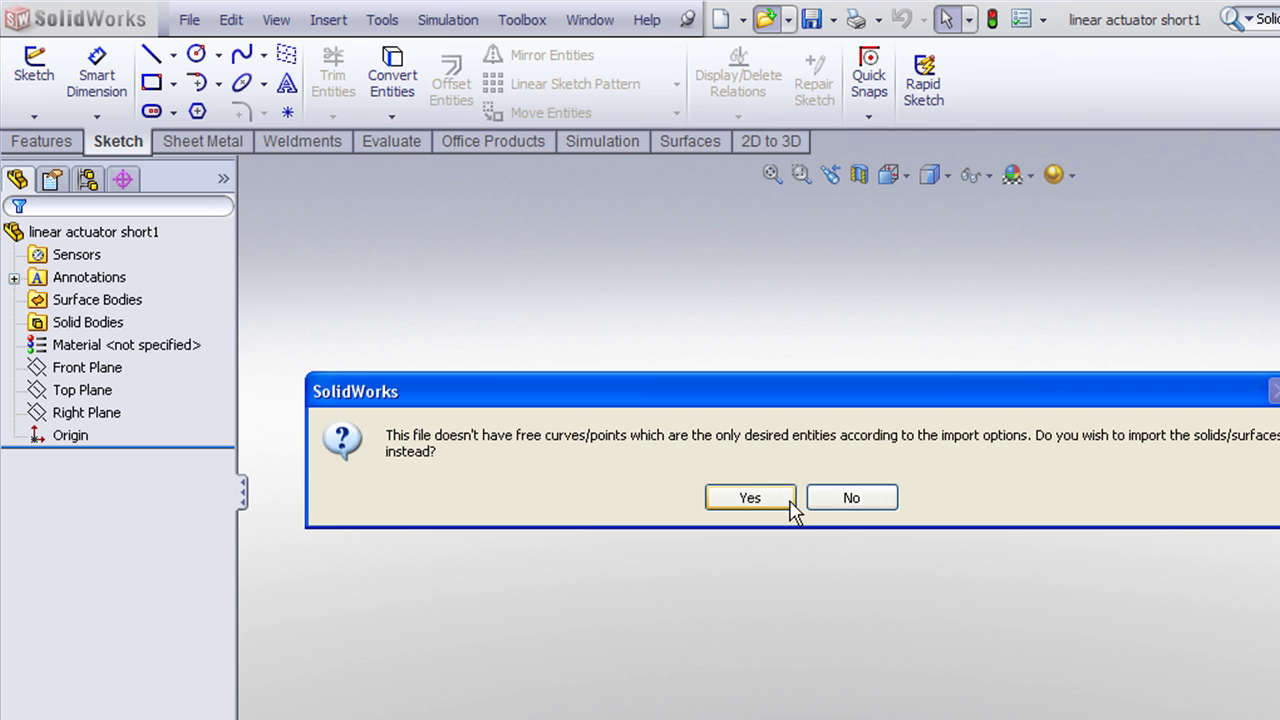
click(784, 503)
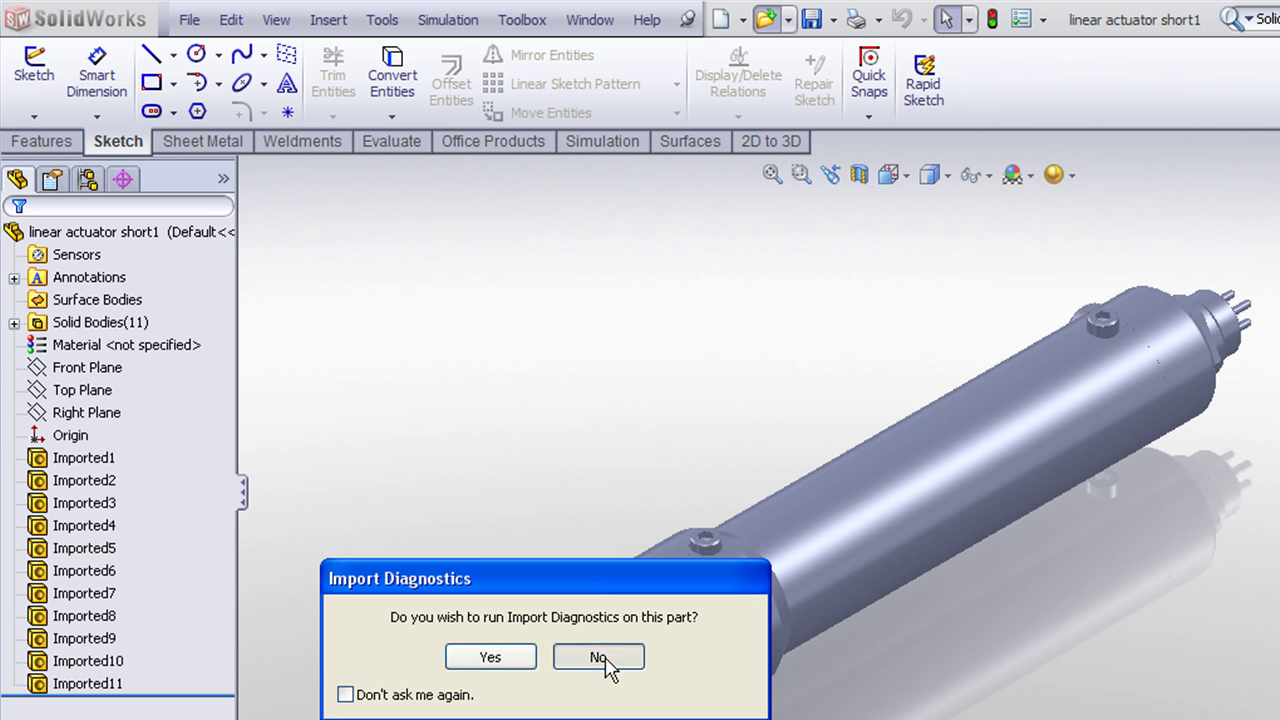
click(604, 662)
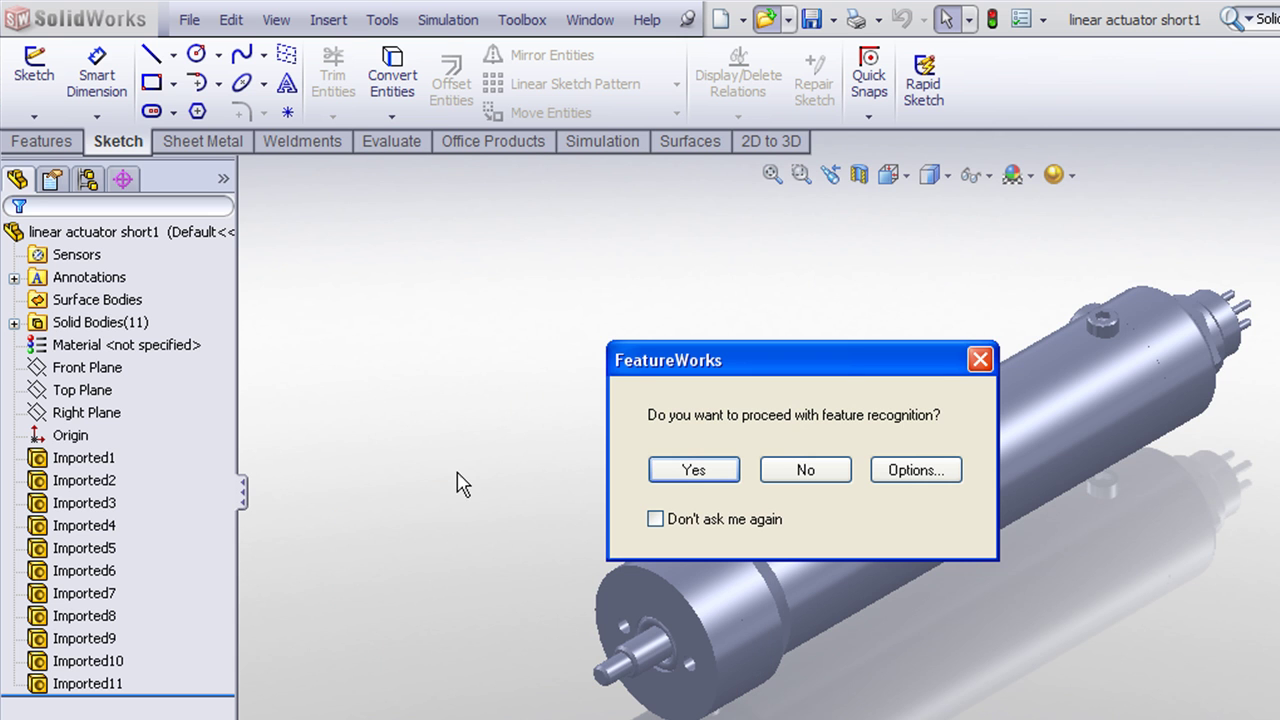
click(786, 482)
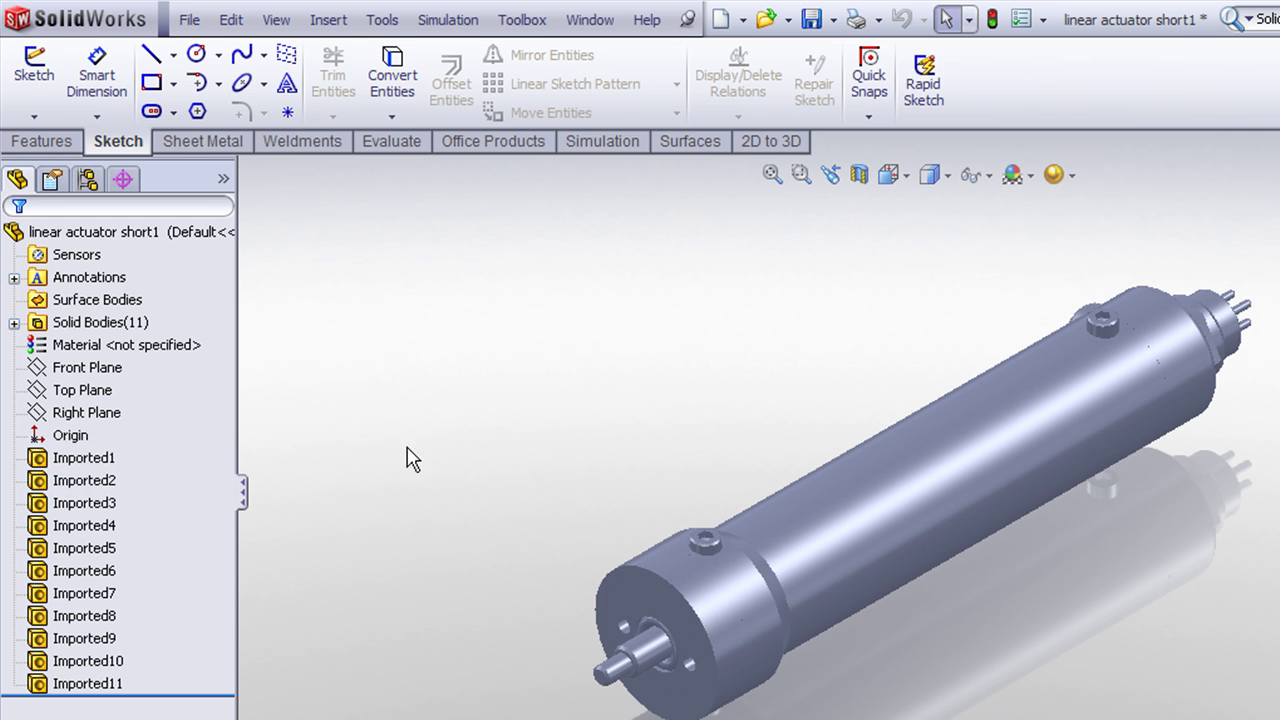
click(860, 176)
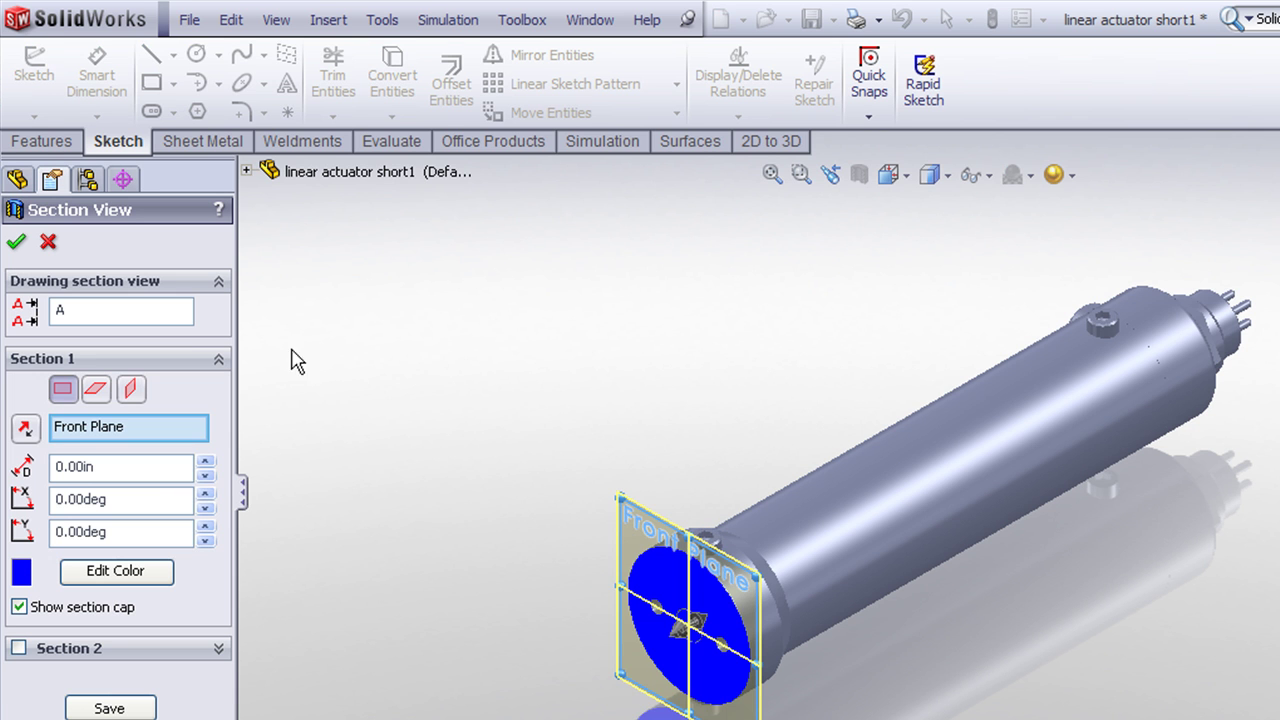
click(96, 389)
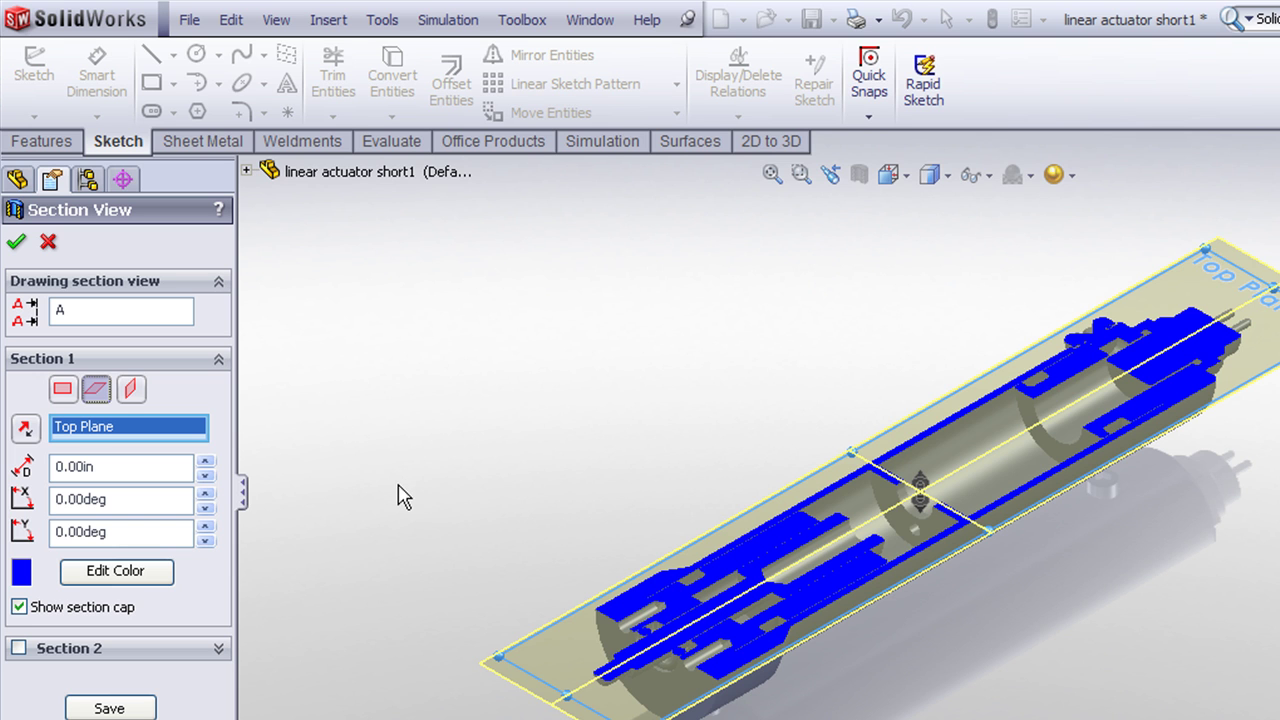
click(47, 245)
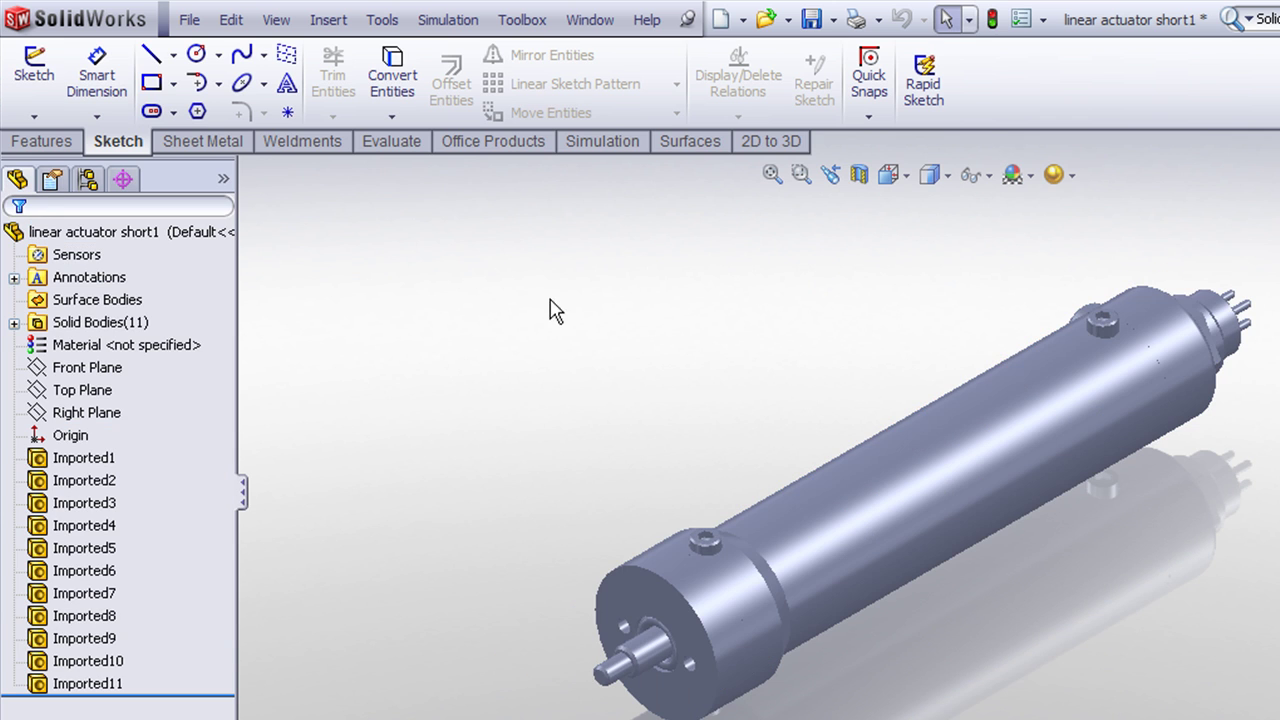